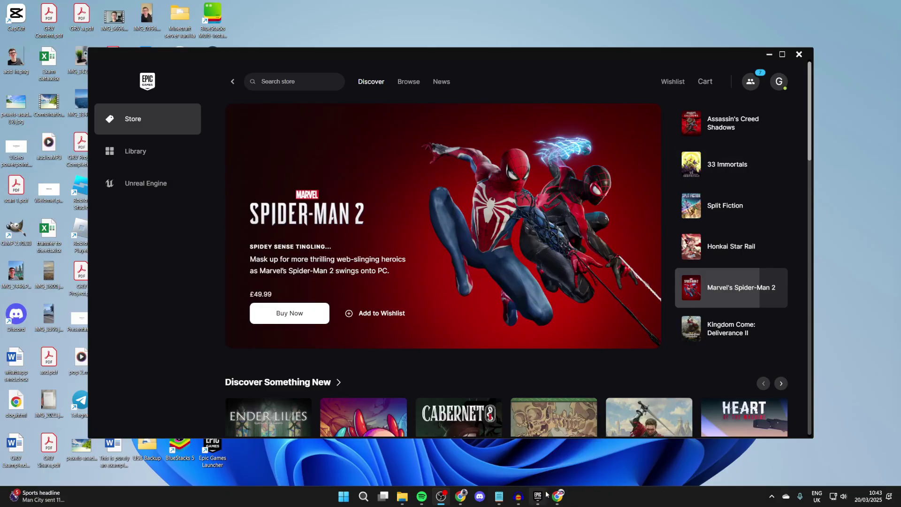
- Bring Chrome forward and open Google Password Manager in a new tab from the main menu
click(542, 451)
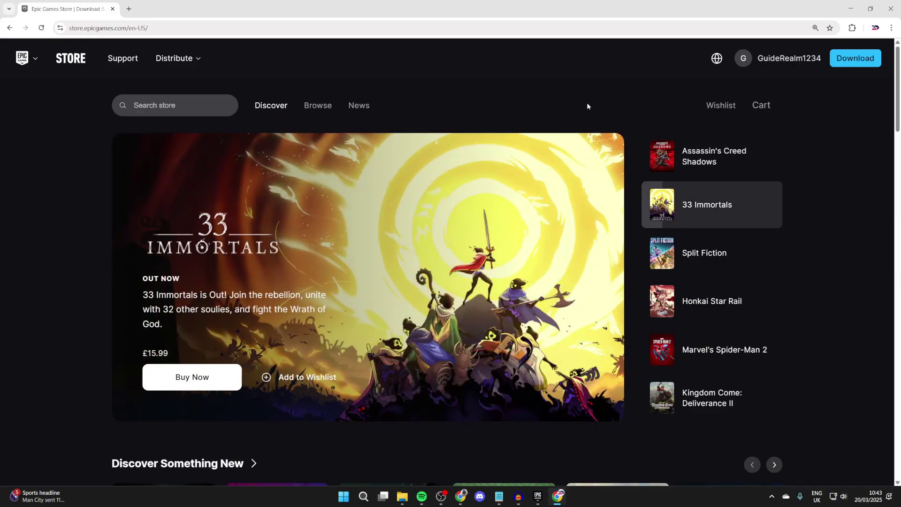
click(891, 28)
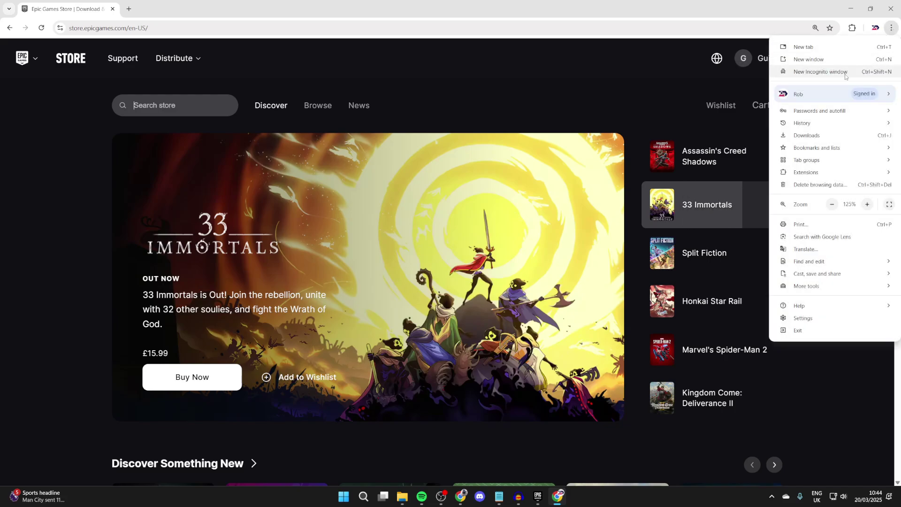
mouse_move(819, 110)
click(745, 111)
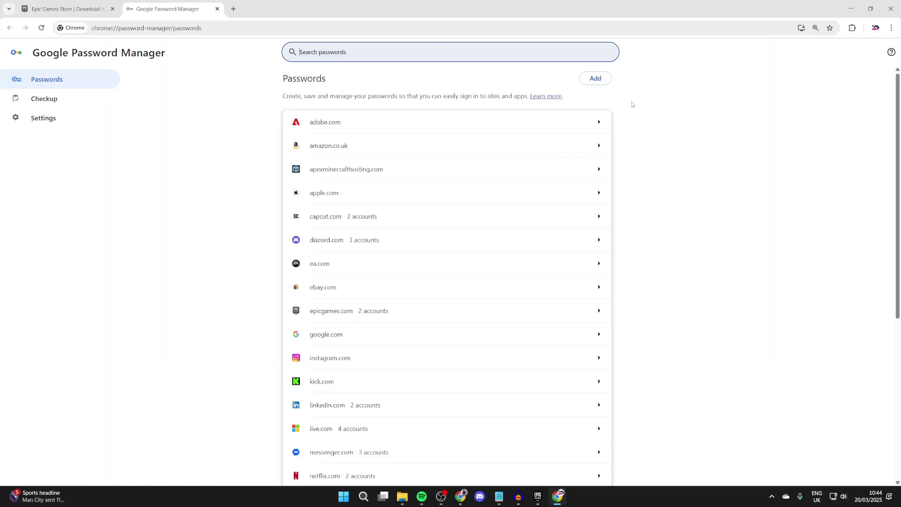
text(epicgames)
- Open the epicgames.com saved login and confirm identity at the Windows Security prompt
click(544, 115)
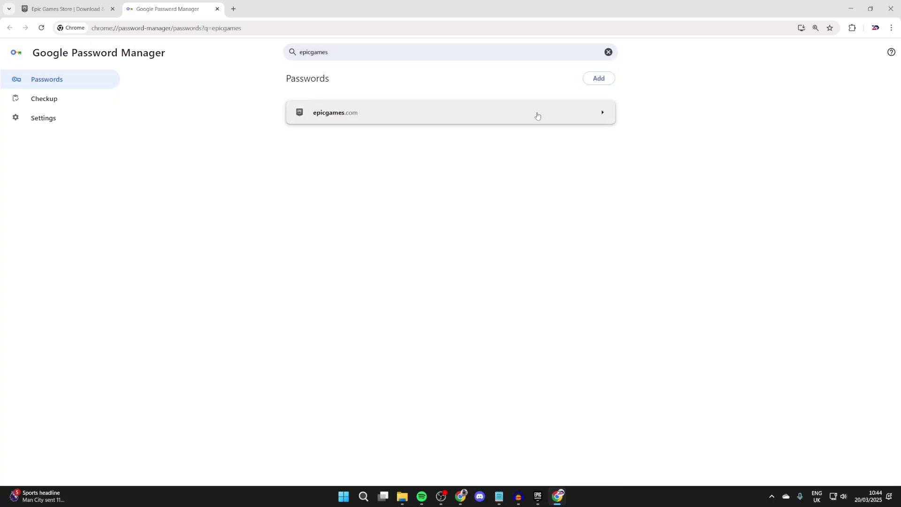
text(••••••)
key(Return)
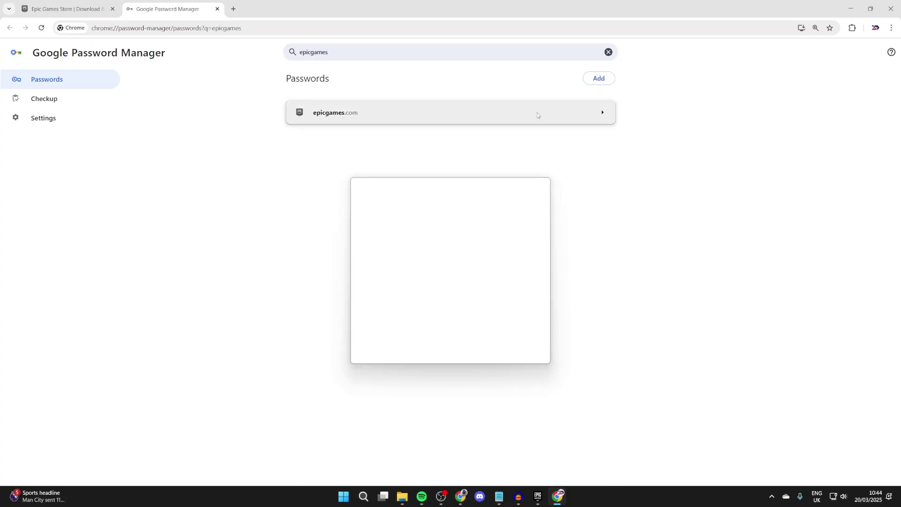